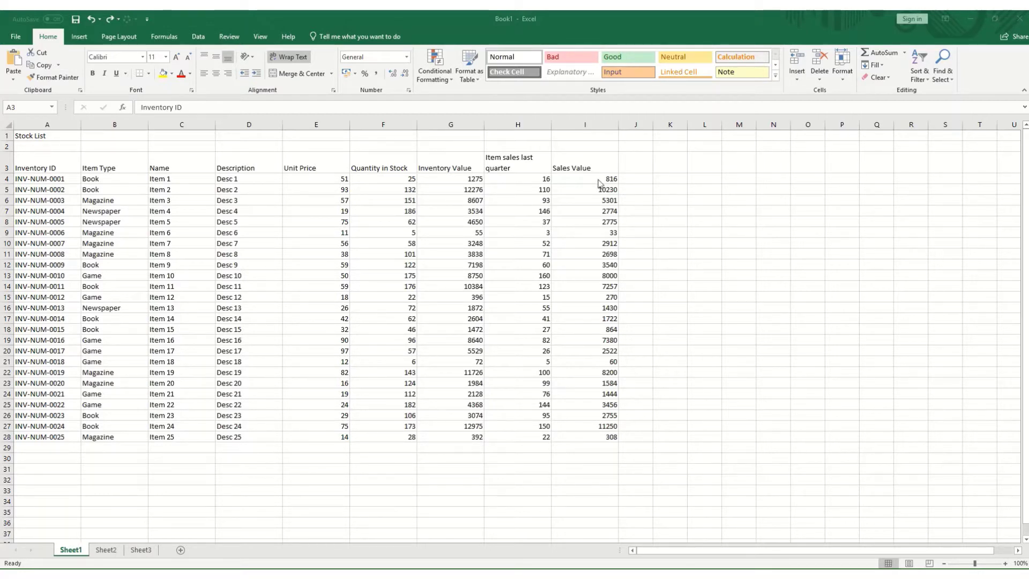
- Select cell A3 to bring the Stock List worksheet into focus
left_click(48, 168)
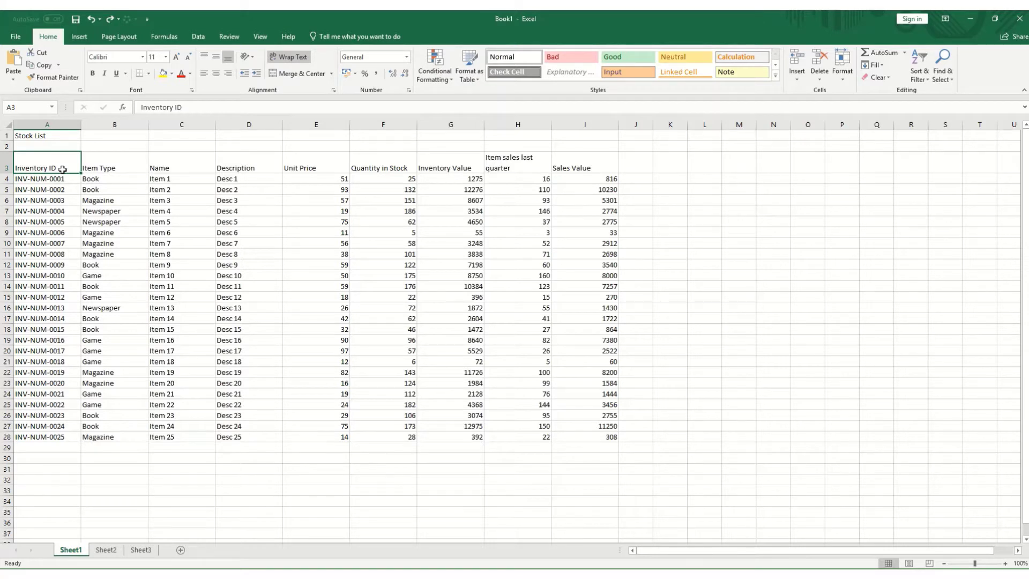
key("Right")
key("Right")
key("Right")
key("Down")
key("Down")
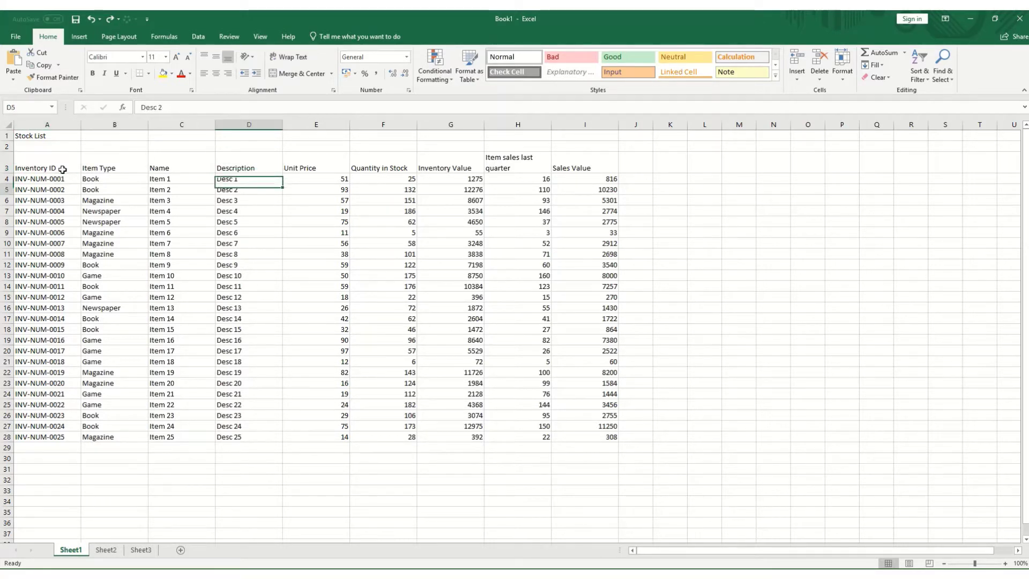
key("Down")
key("Down")
key("Up")
key("Up")
key("Up")
key("Left")
key("Left")
key("Left")
key("Up")
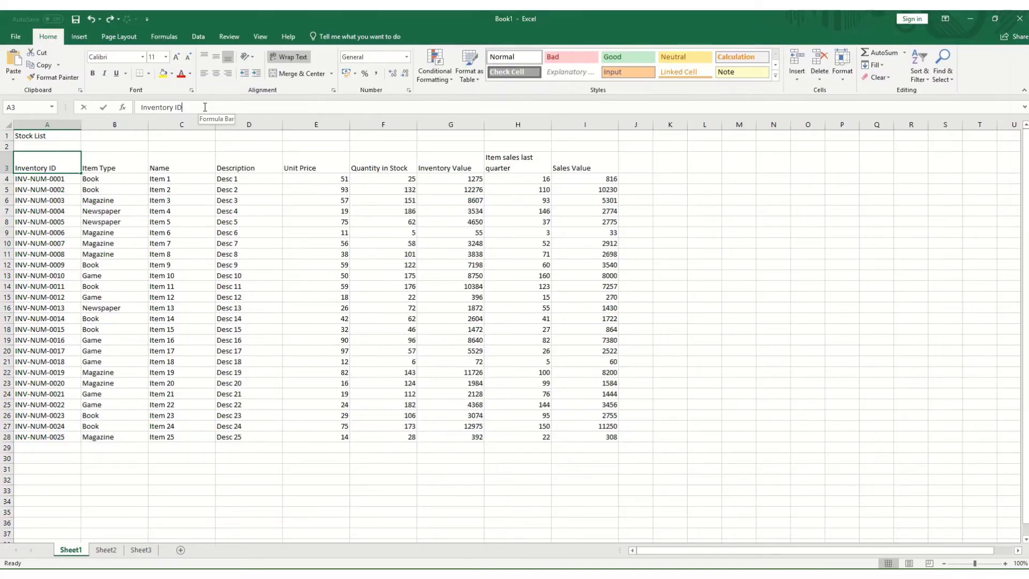
- Edit the Inventory ID header in A3, cancel with Esc, then reopen it with F2
left_click(64, 166)
double_click(65, 166)
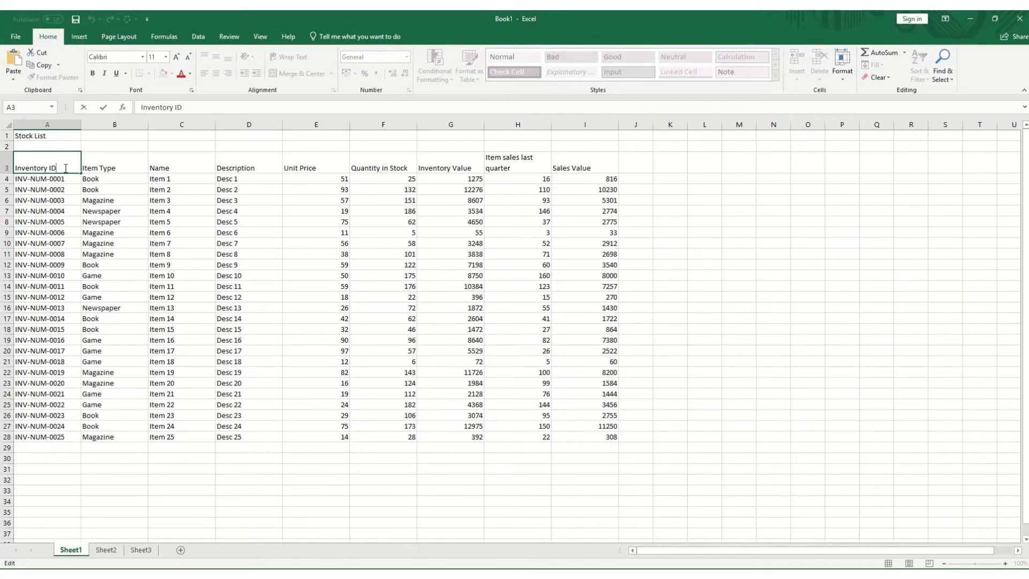
key("Escape")
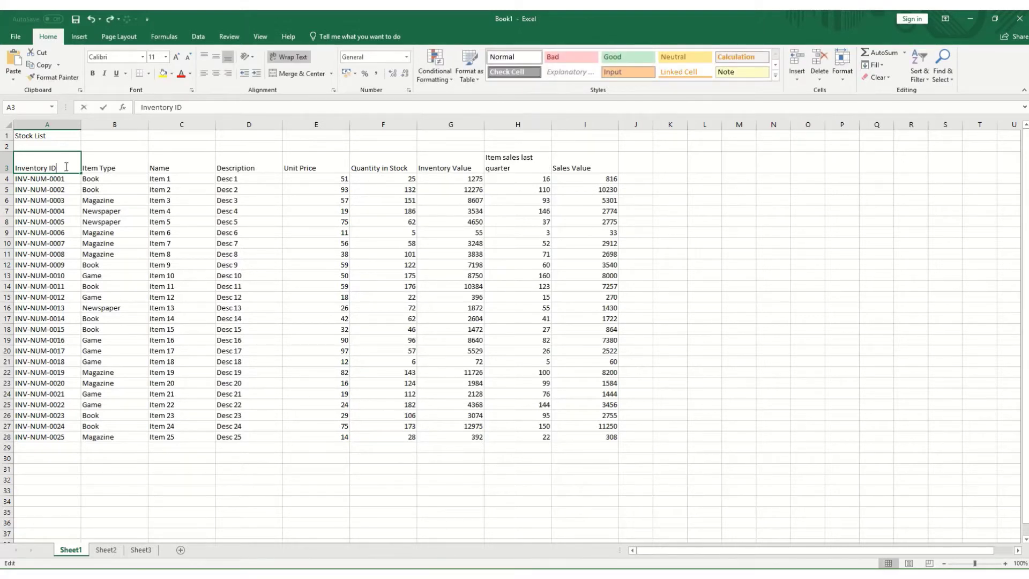
key("F2")
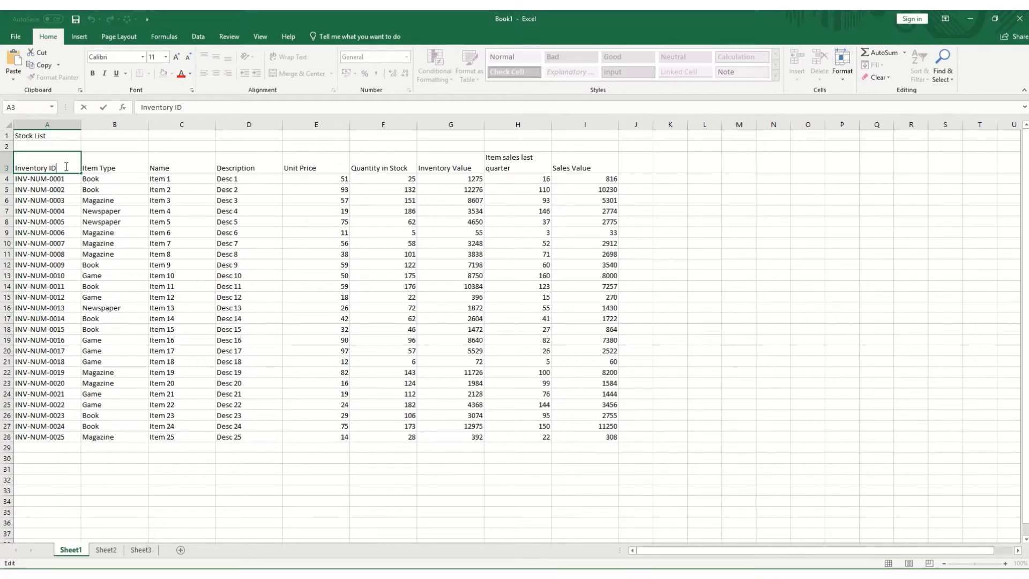
- Step into the first inventory ID and item type cells for editing, leaving both unchanged
key("Return")
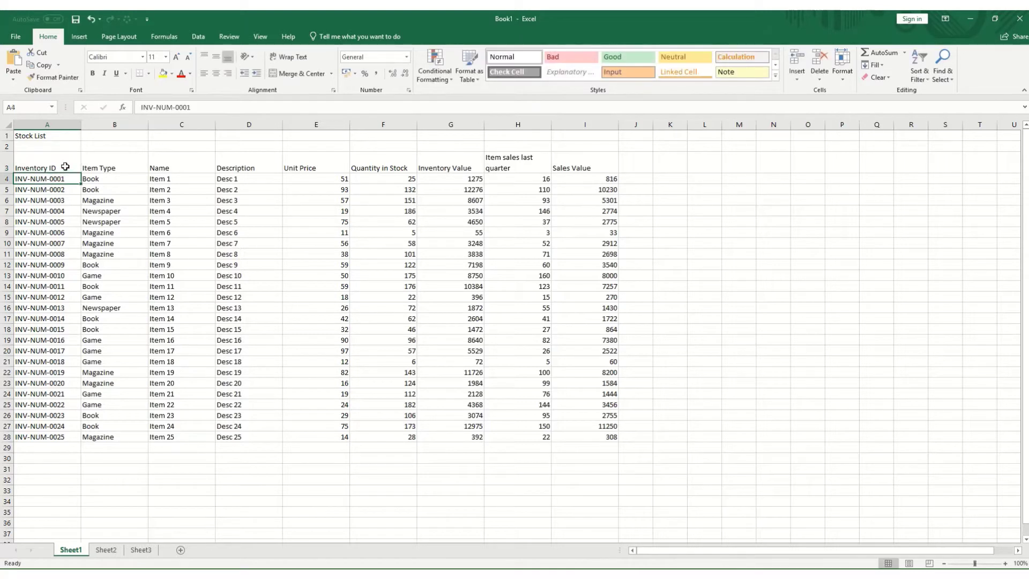
key("F2")
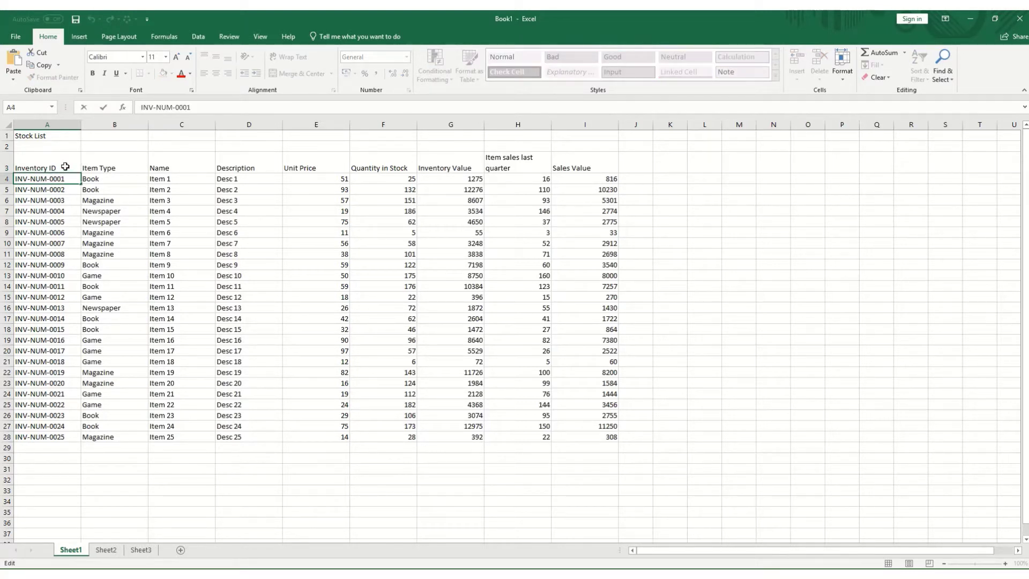
key("Tab")
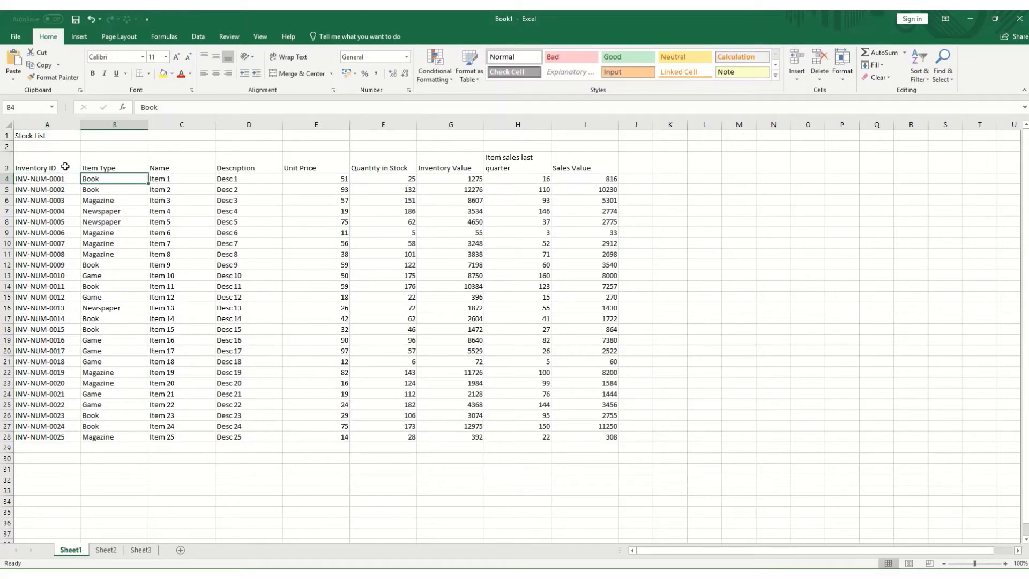
key("F2")
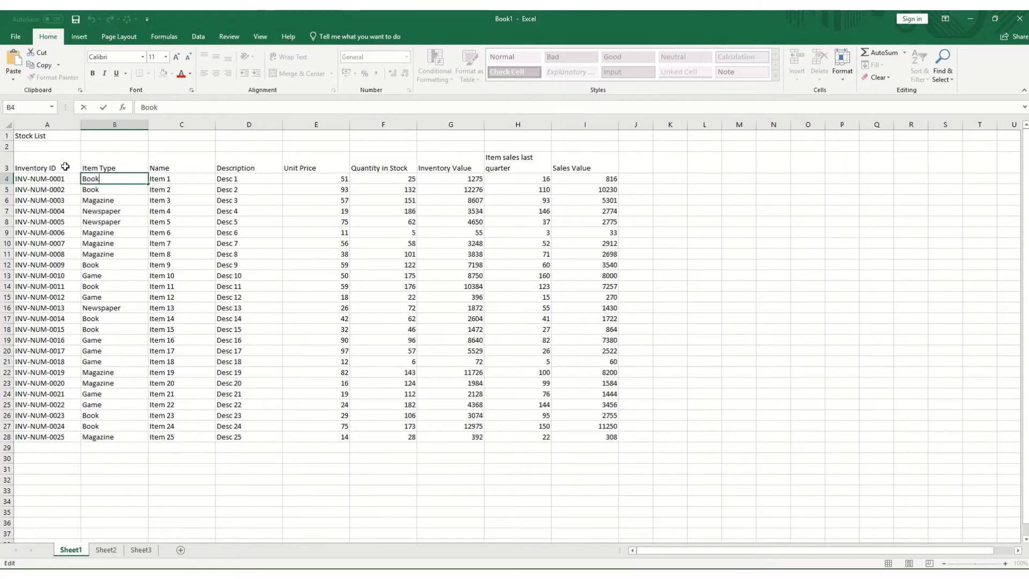
key("shift+Return")
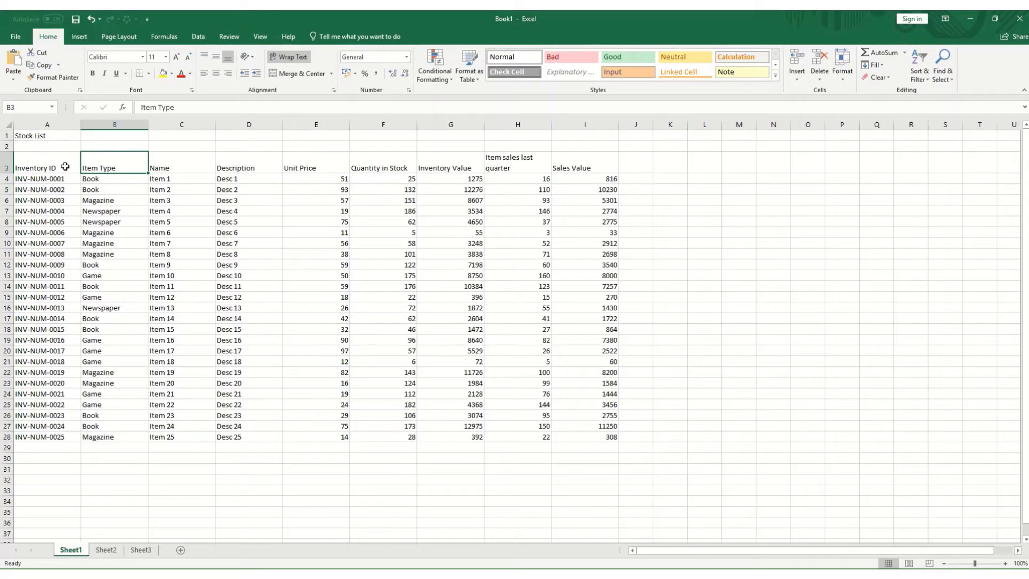
- Reopen the Inventory ID header in A3 and leave it unchanged with Esc
left_click(65, 167)
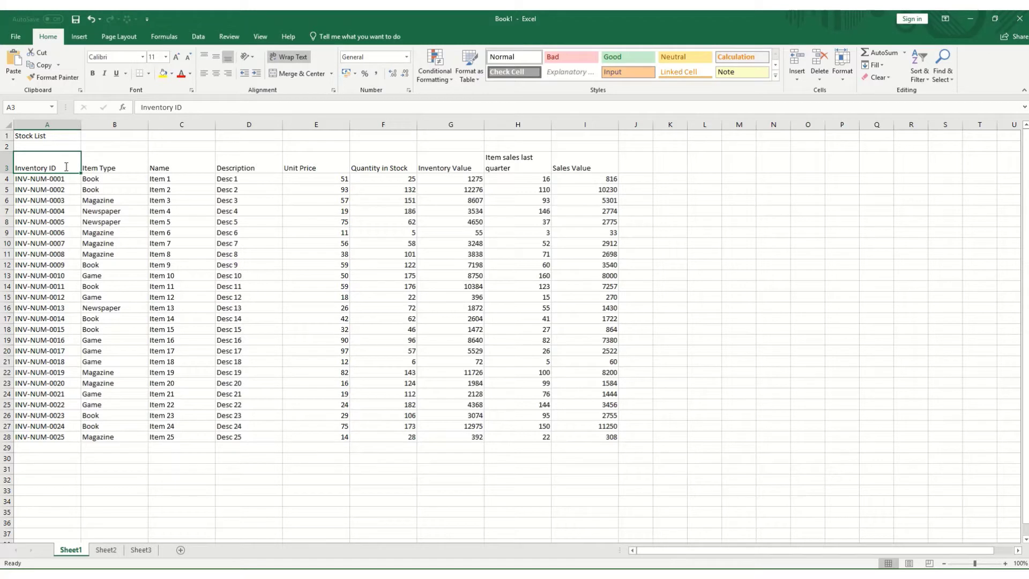
double_click(65, 167)
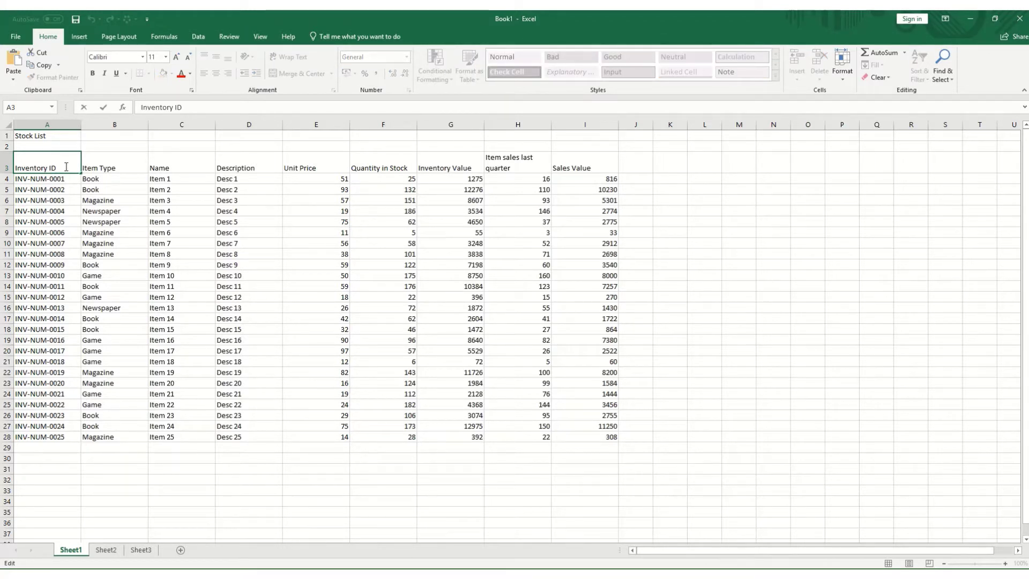
key("Escape")
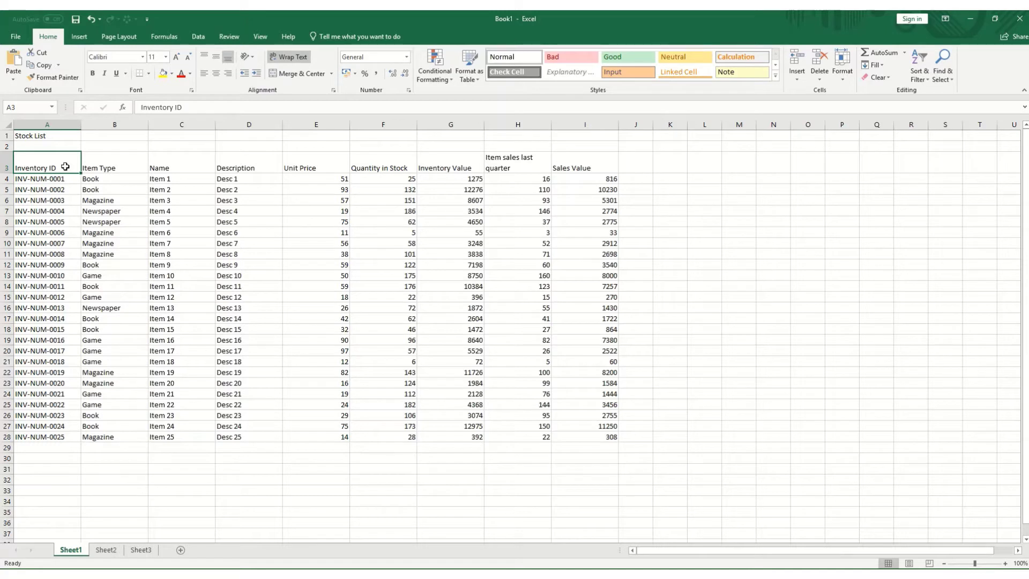
key("ctrl+Right")
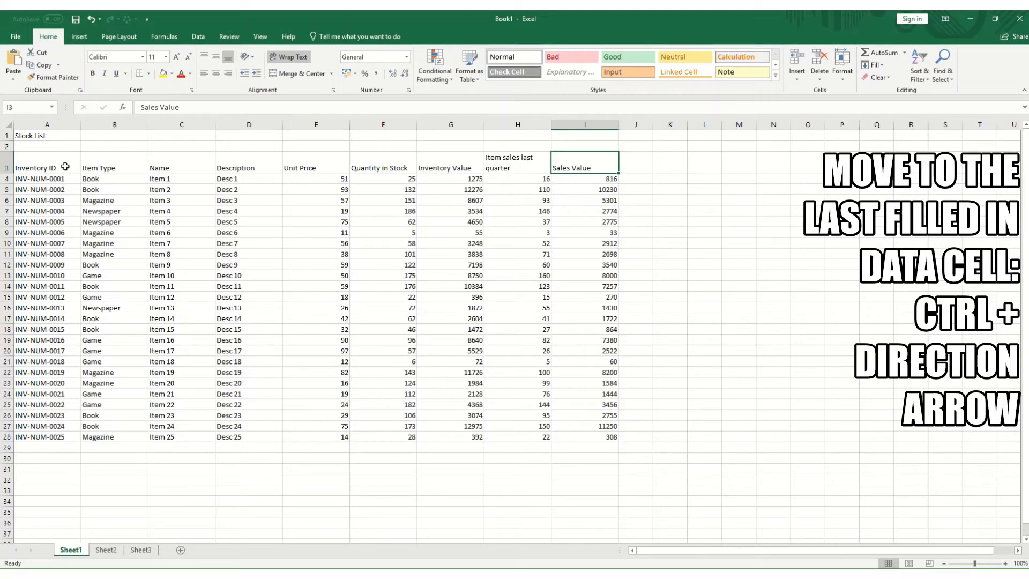
key("ctrl+Down")
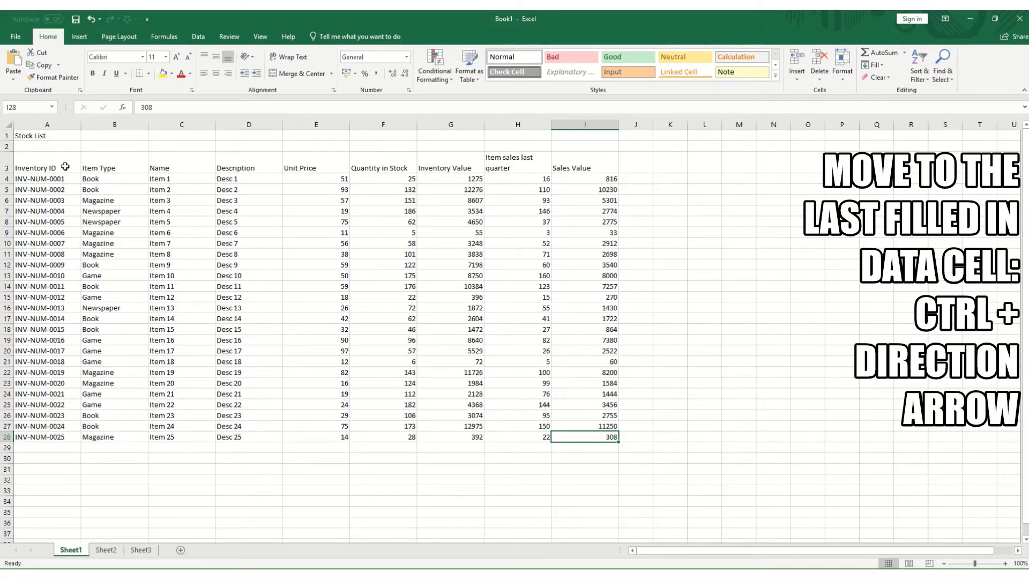
key("ctrl+Left")
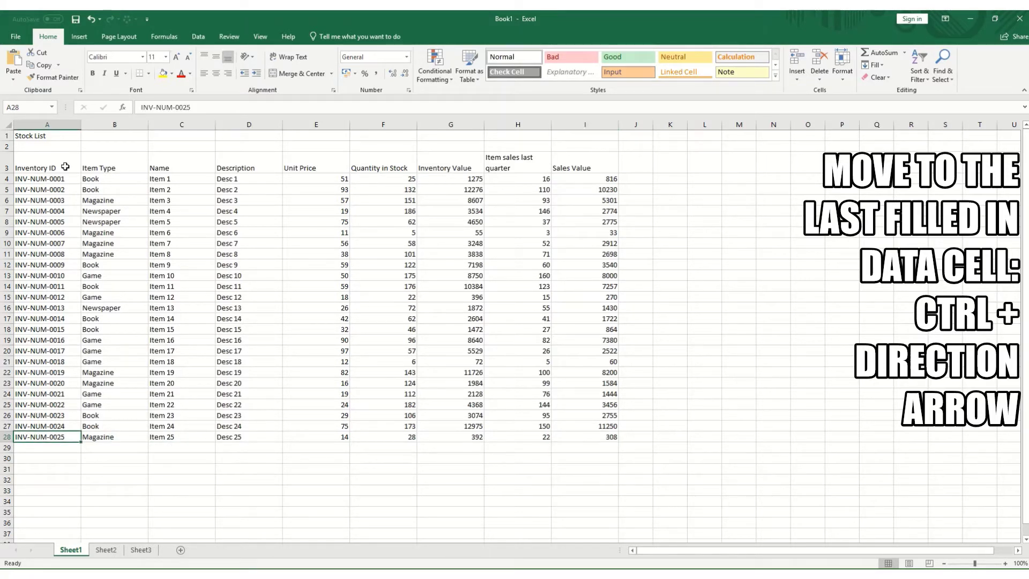
key("ctrl+Up")
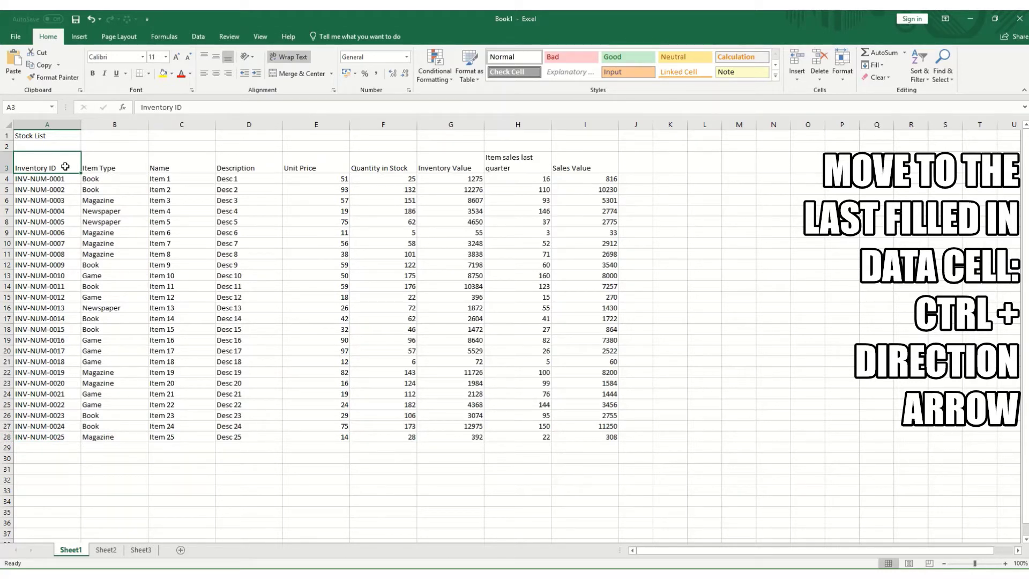
left_click(306, 155)
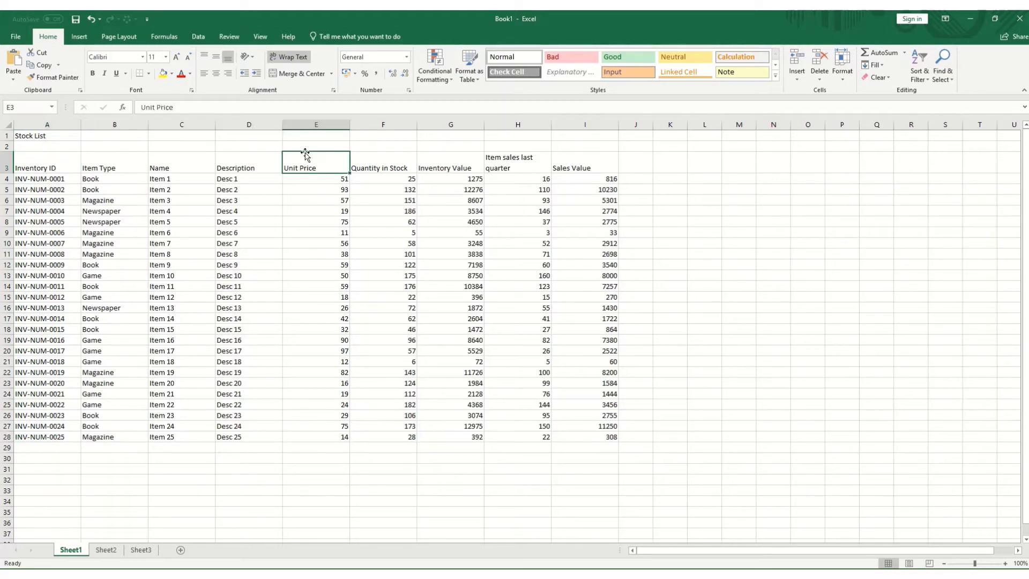
key("Delete")
left_click(59, 162)
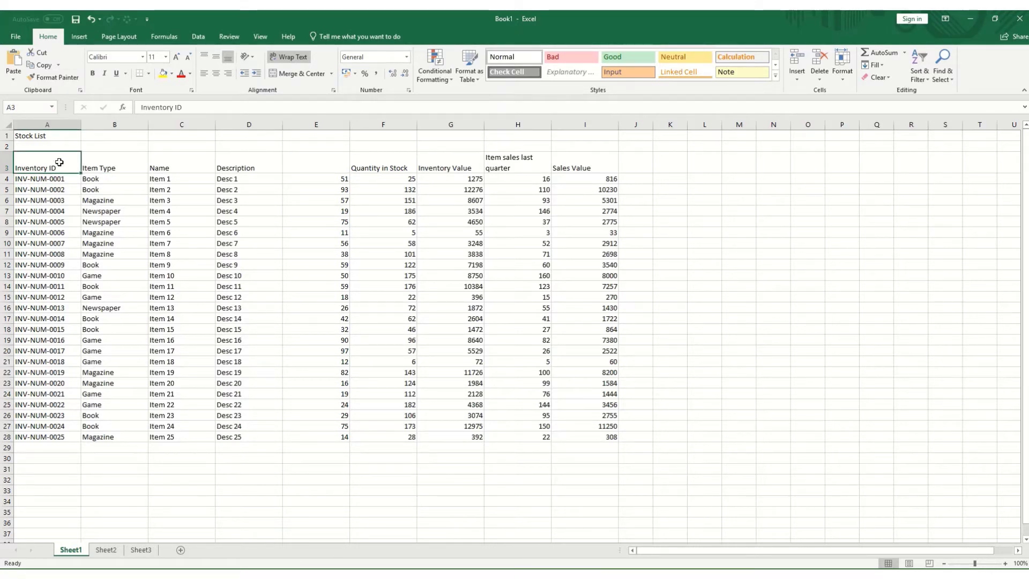
key("ctrl+Right")
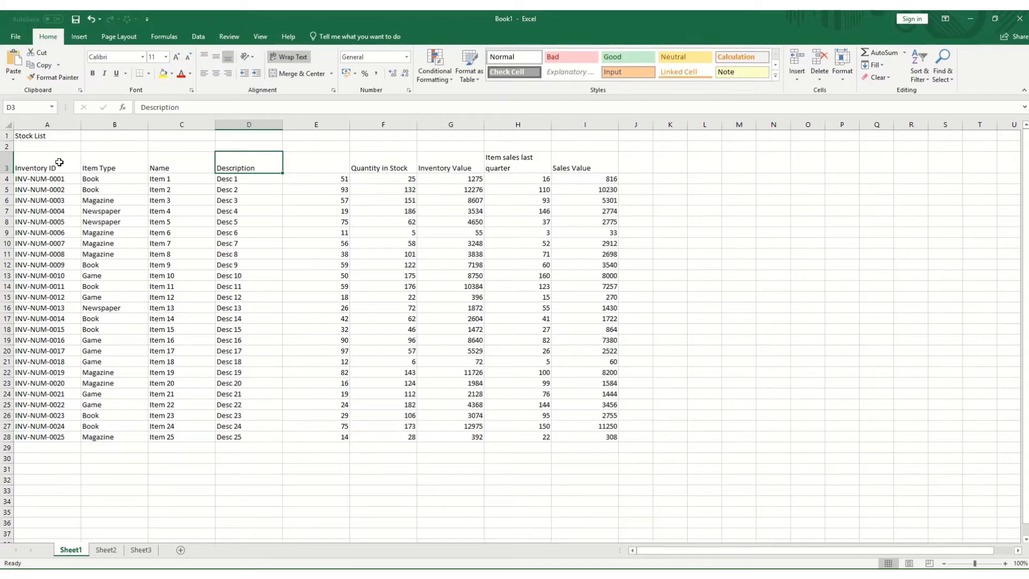
left_click(90, 21)
left_click(48, 161)
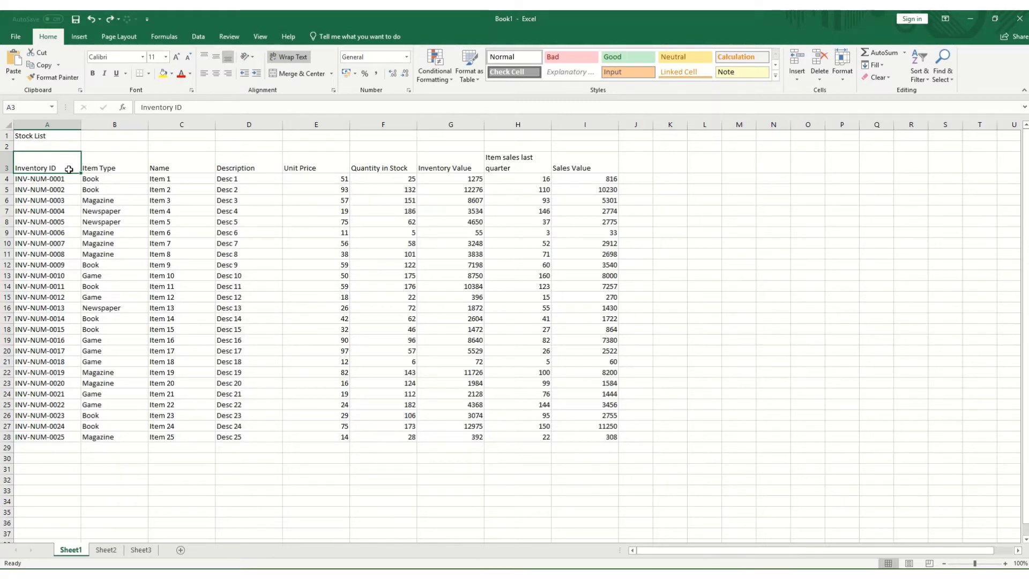
- Extend the header selection from A3 across to Inventory Value, then shrink it back to A3
key("shift+Right")
key("shift+Right")
key("shift+Right")
key("shift+Right")
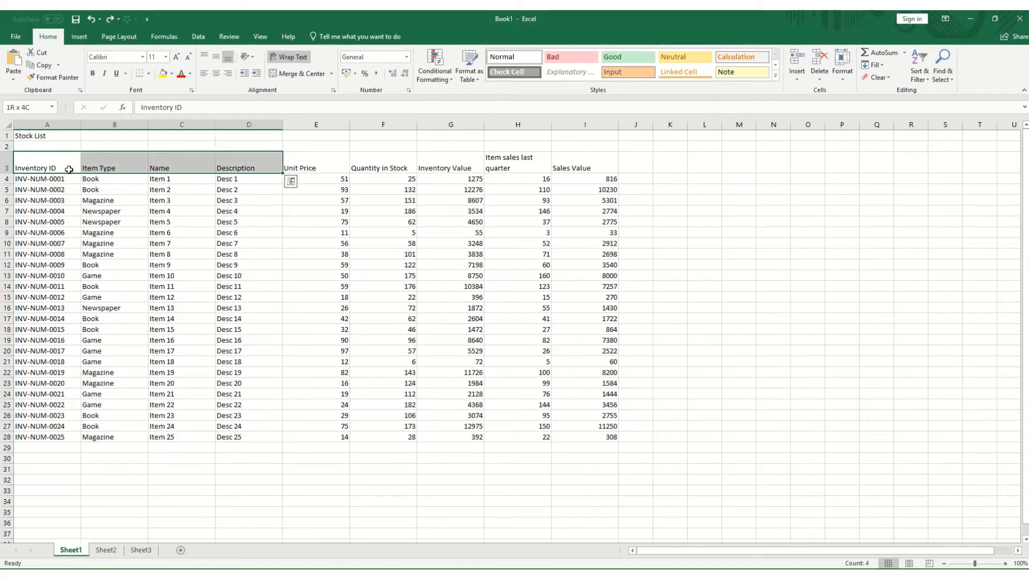
key("shift+Right")
key("shift+Right")
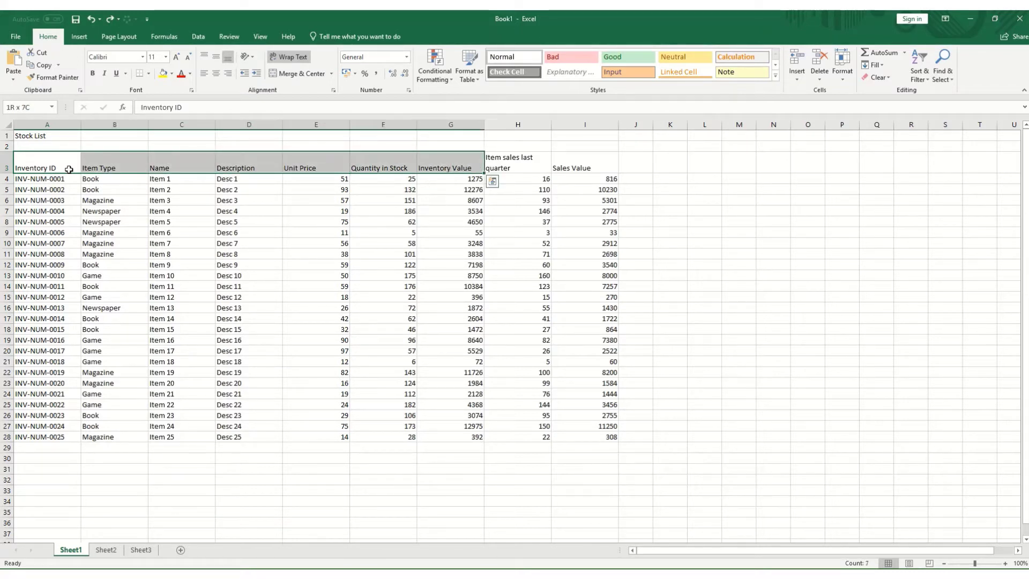
key("shift+Right")
key("shift+Left")
key("shift+Left")
key("shift+Left")
key("shift+Left")
key("shift+Left")
key("shift+Left")
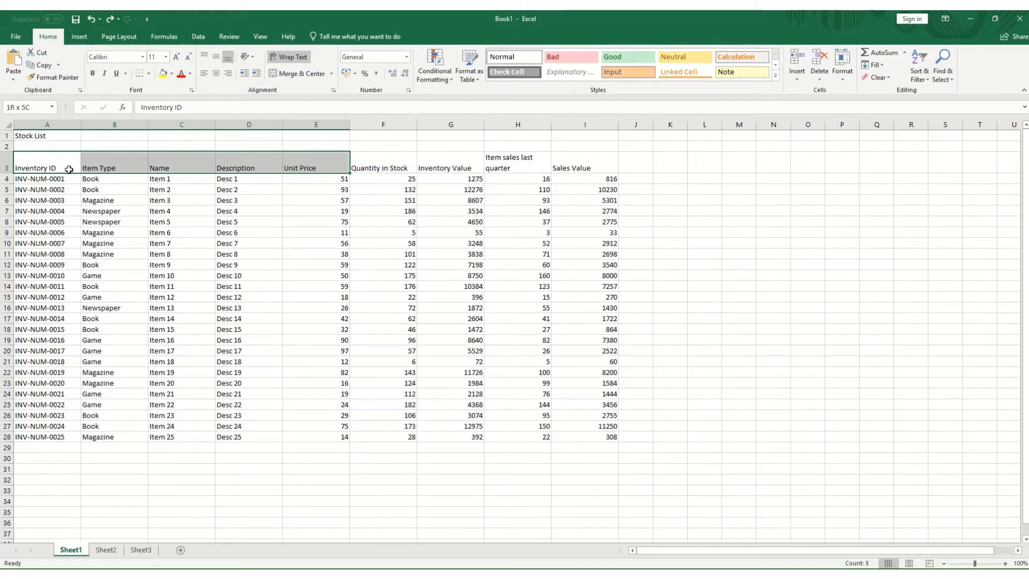
key("shift+Left")
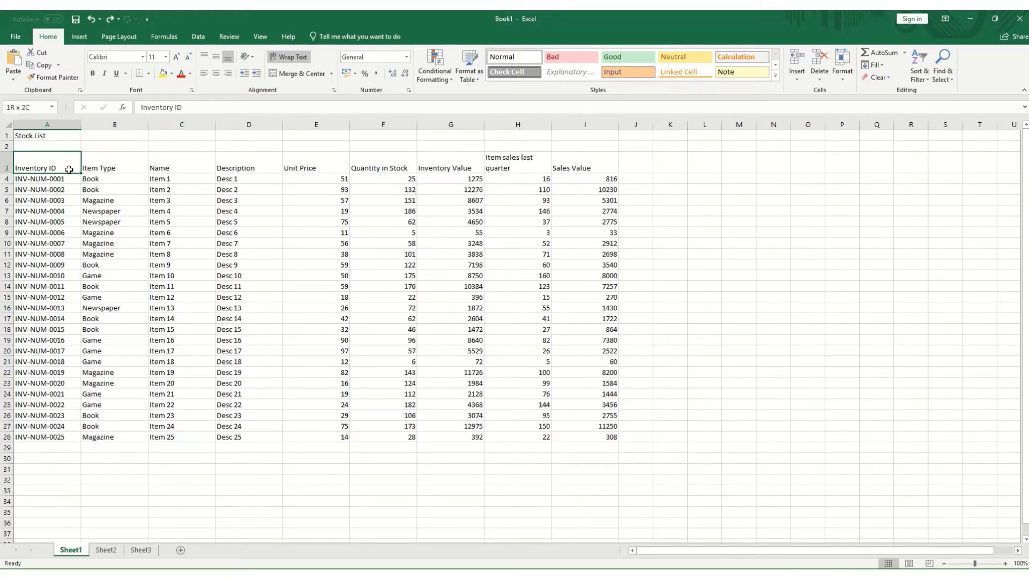
- Extend the selection down column A and back, then select the whole table A3:I28
key("shift+Down")
key("shift+Down")
key("shift+Down")
key("shift+Down")
key("shift+Down")
key("shift+Down")
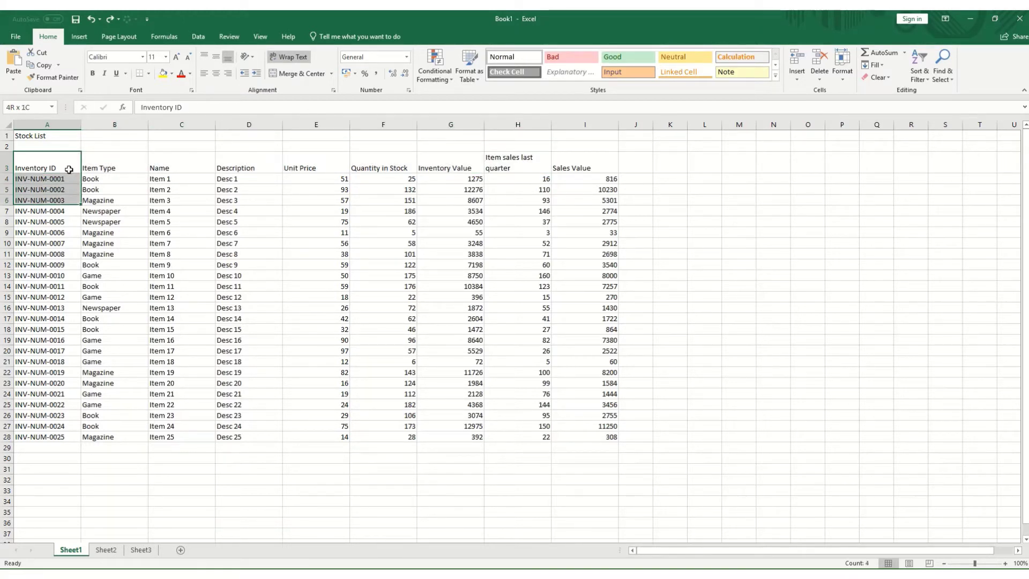
key("shift+Down")
key("shift+Down")
key("shift+Up")
key("shift+Up")
key("shift+Up")
key("shift+Up")
key("shift+Up")
key("shift+Up")
key("shift+Up")
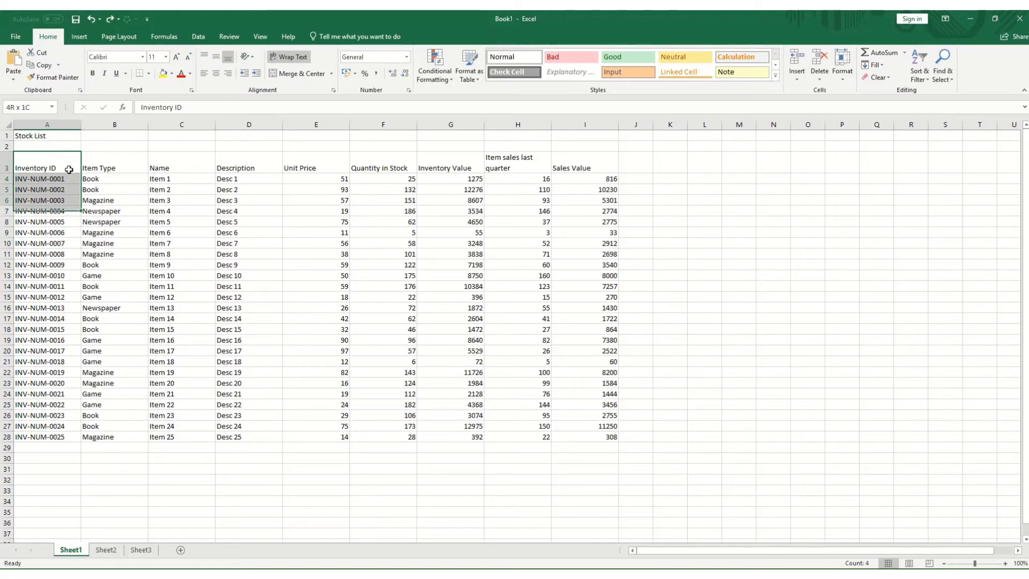
key("shift+Up")
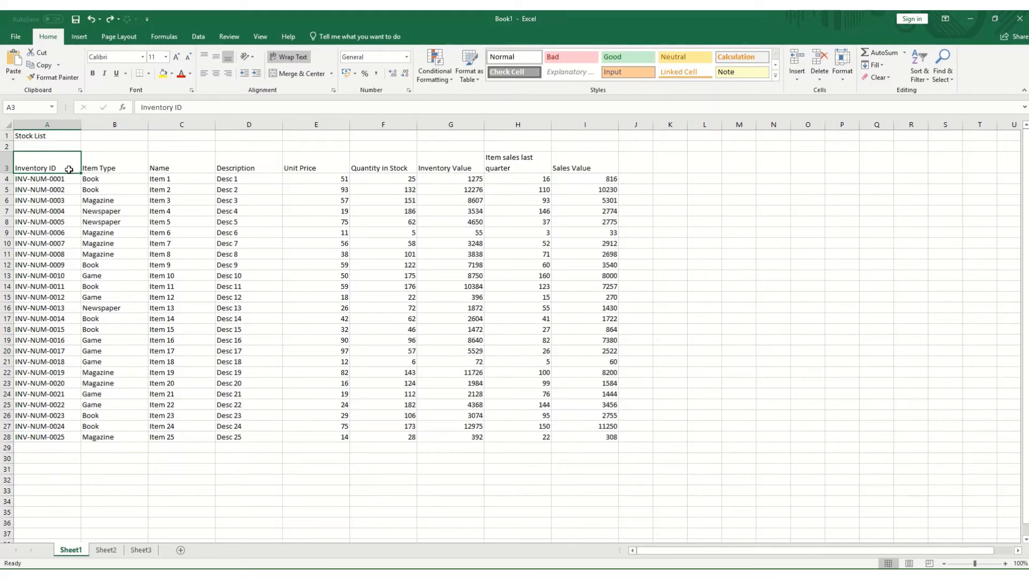
key("ctrl+shift+Down")
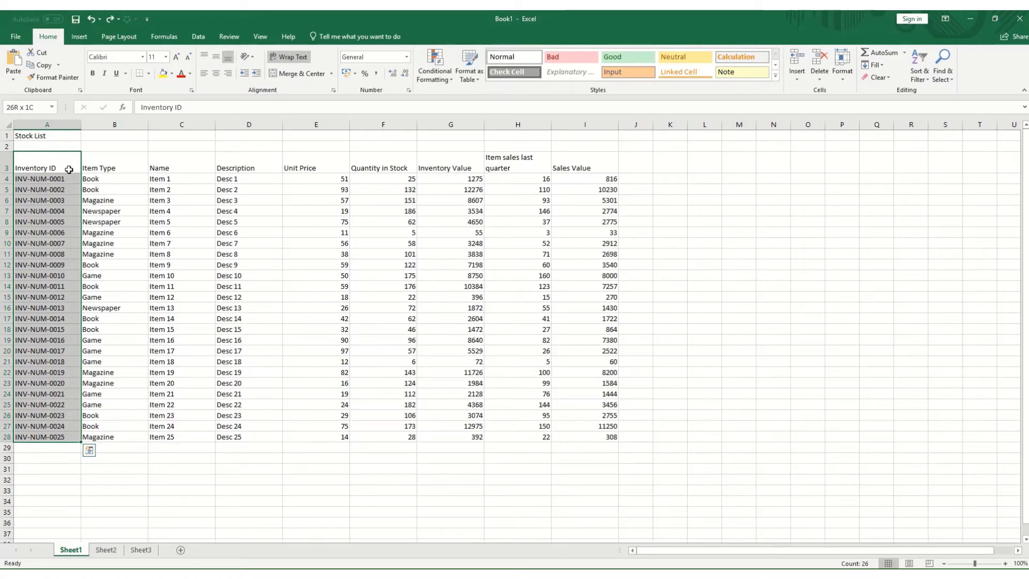
key("ctrl+shift+Right")
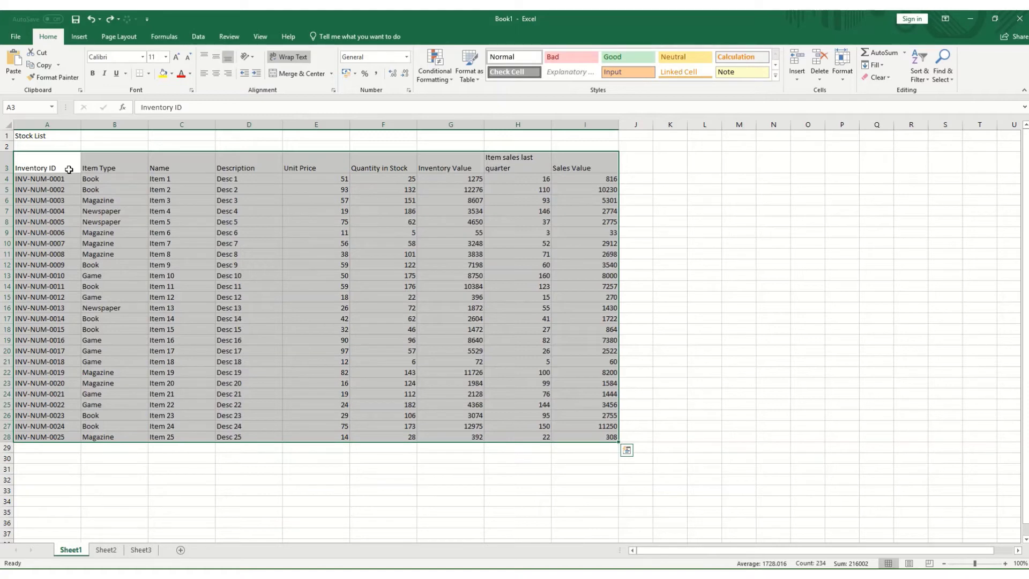
- Format the Unit Price cells E4:E28 as pound Currency with 0 decimal places
left_click(317, 176)
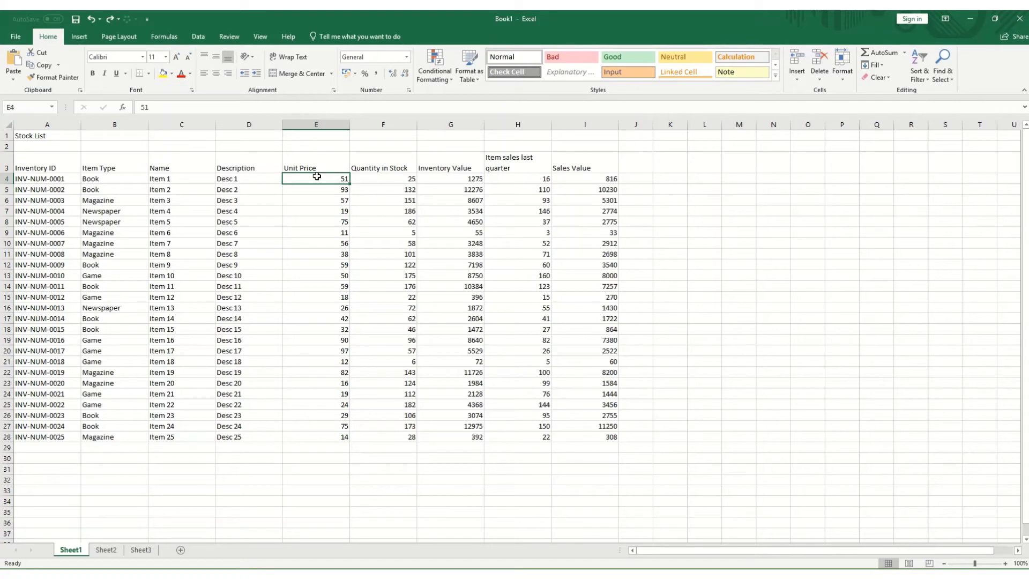
key("ctrl+shift+Down")
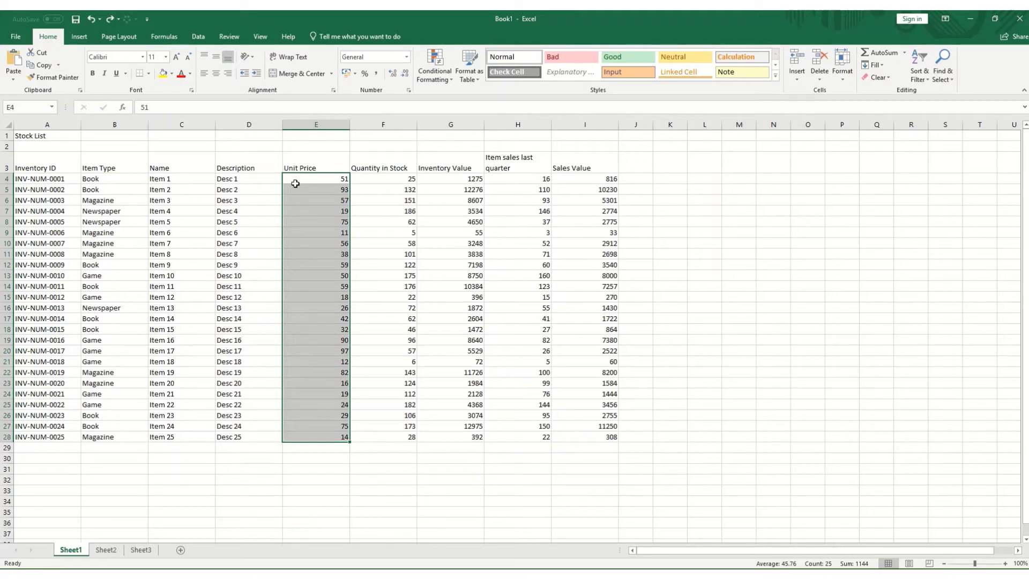
key("ctrl+1")
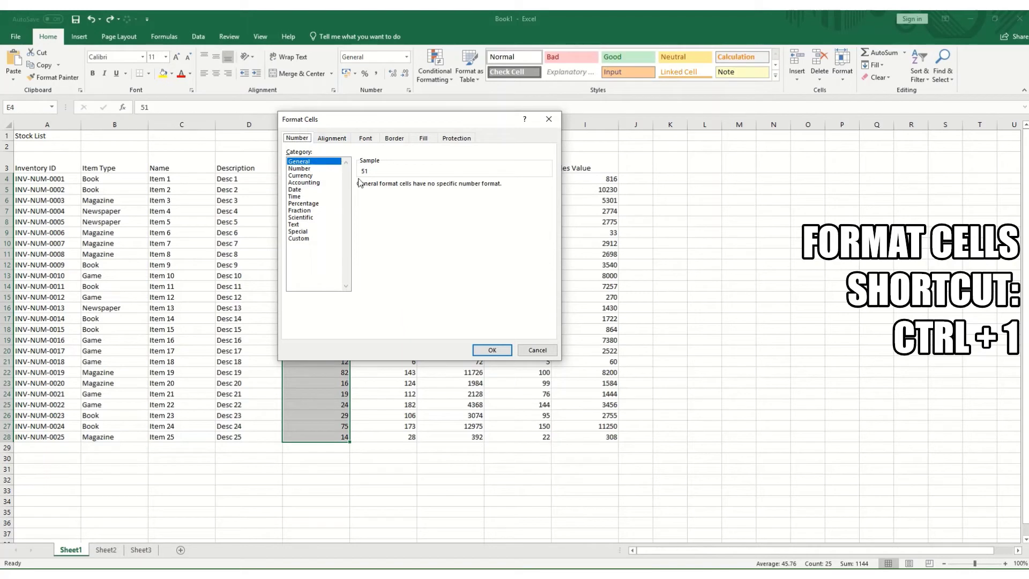
left_click(307, 175)
left_click(429, 188)
left_click(430, 188)
left_click(492, 350)
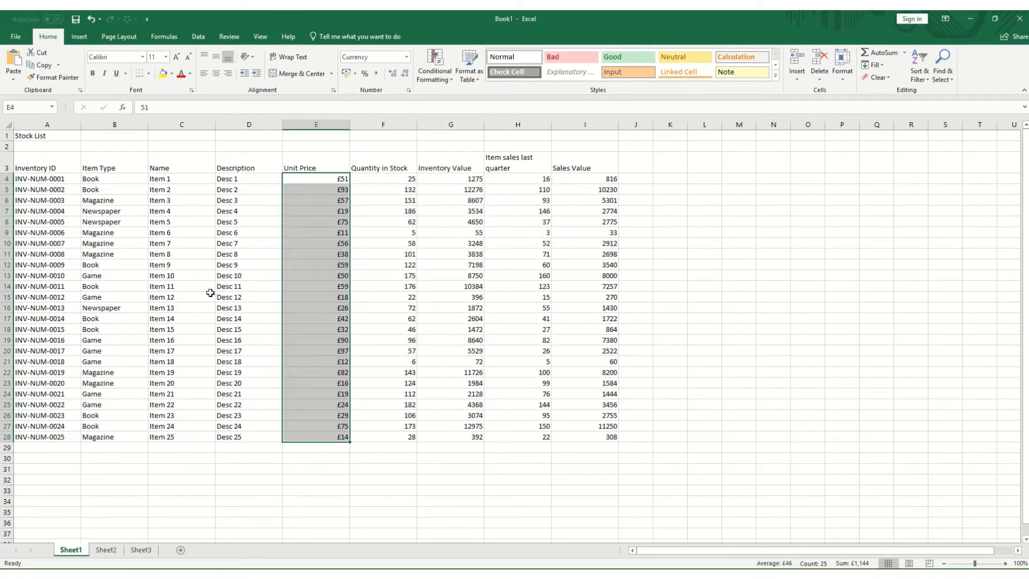
left_click(45, 169)
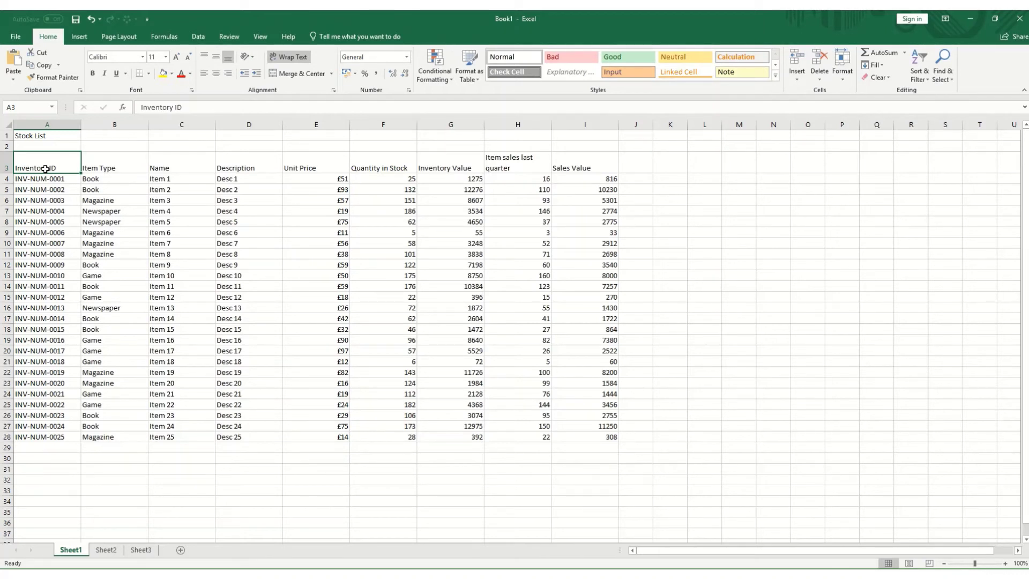
- Jump to the last used cell, I29, with Ctrl+End, then return to A1 with Ctrl+Home
key("ctrl+End")
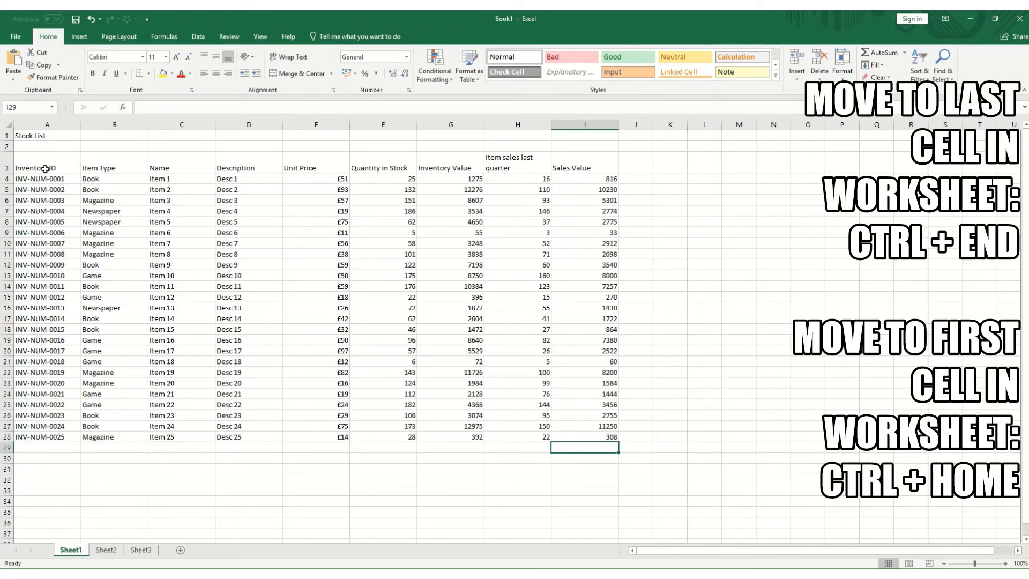
key("ctrl+Home")
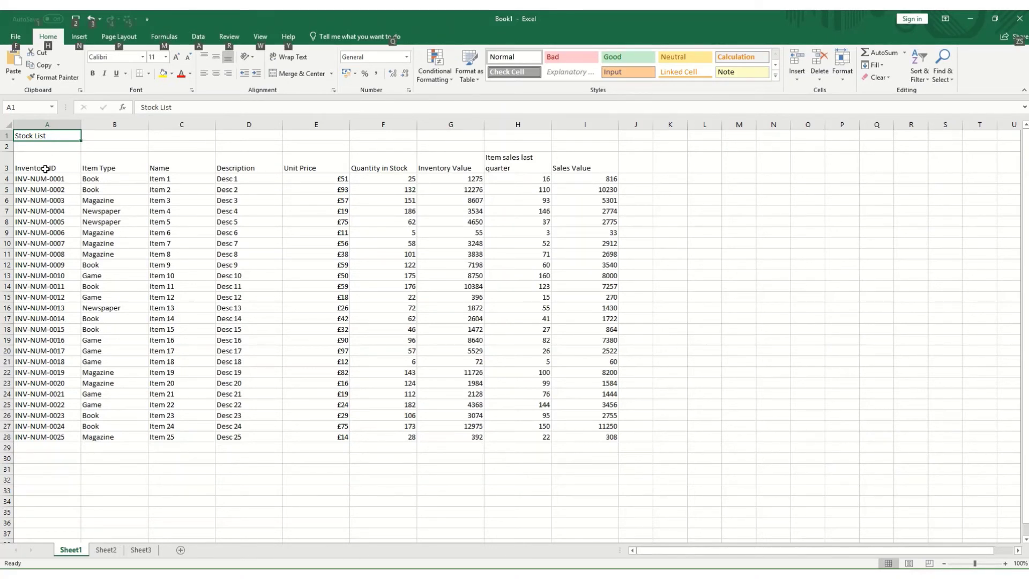
key("alt+Page_Down")
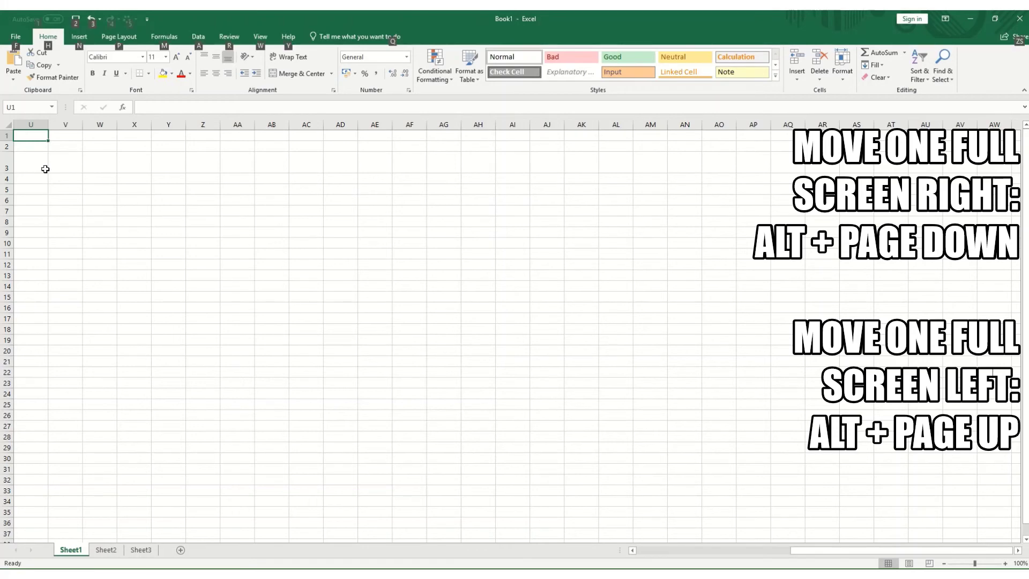
key("alt+Page_Up")
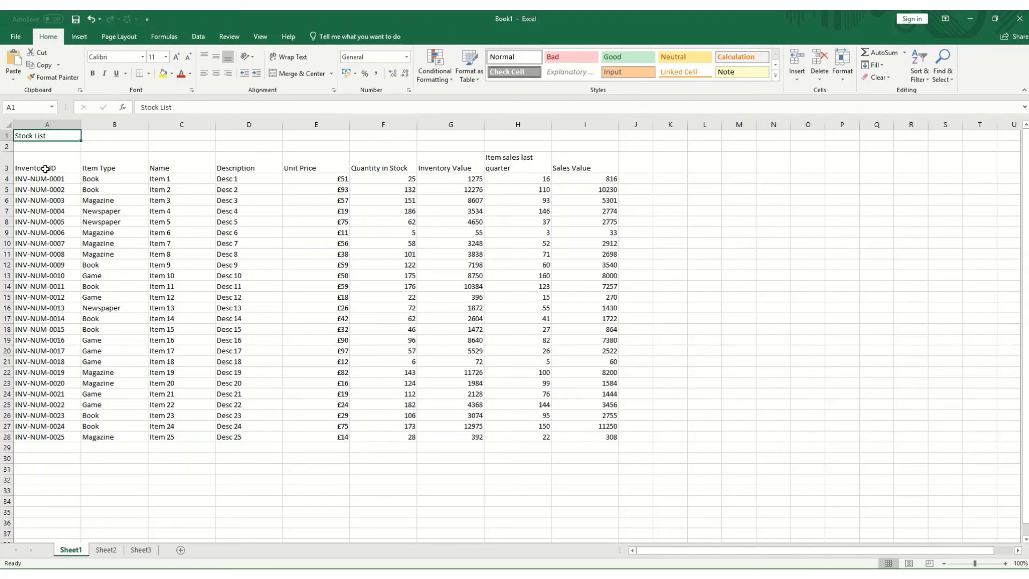
key("ctrl+Page_Down")
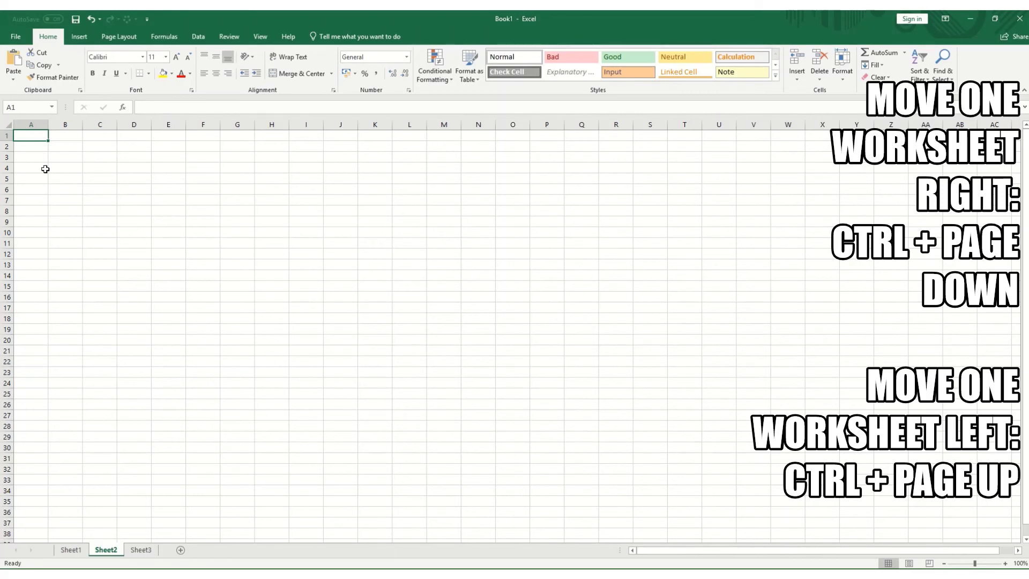
key("ctrl+Page_Down")
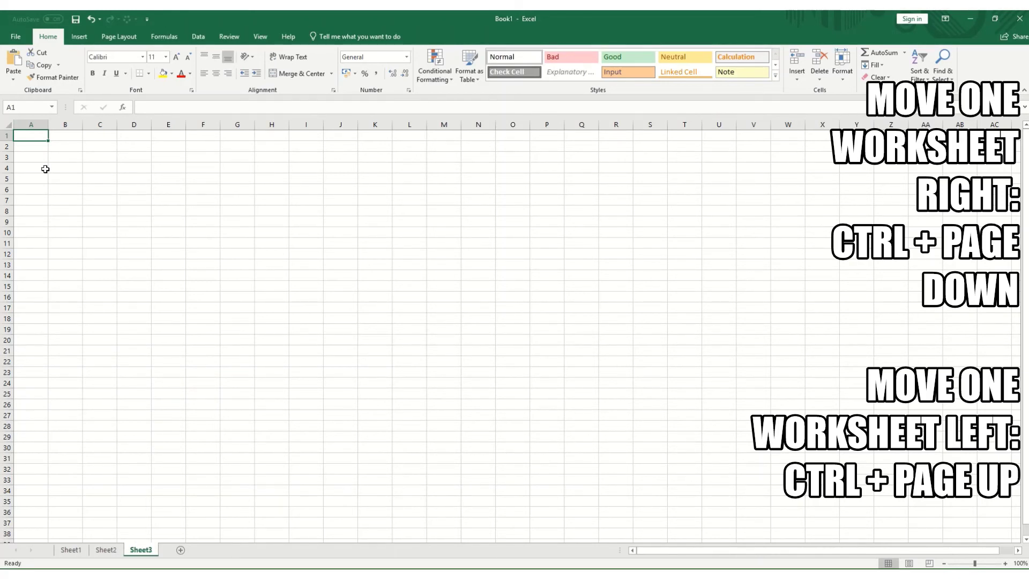
key("ctrl+Page_Up")
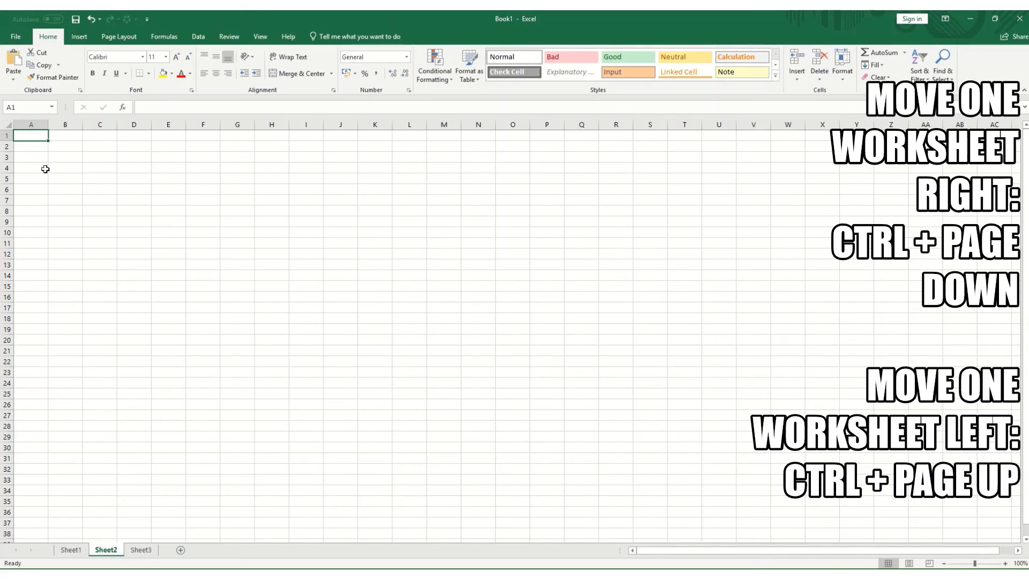
key("ctrl+Page_Up")
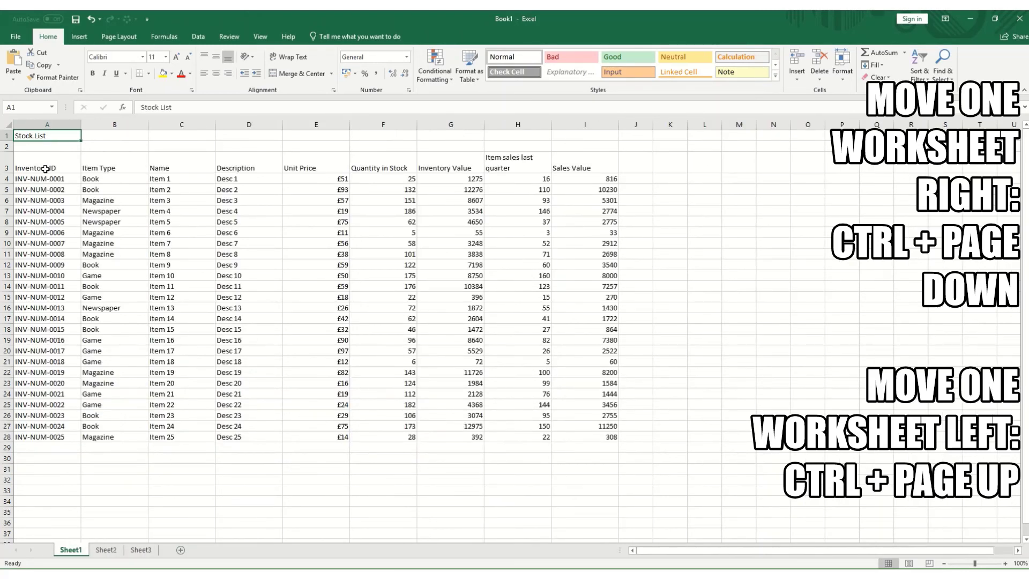